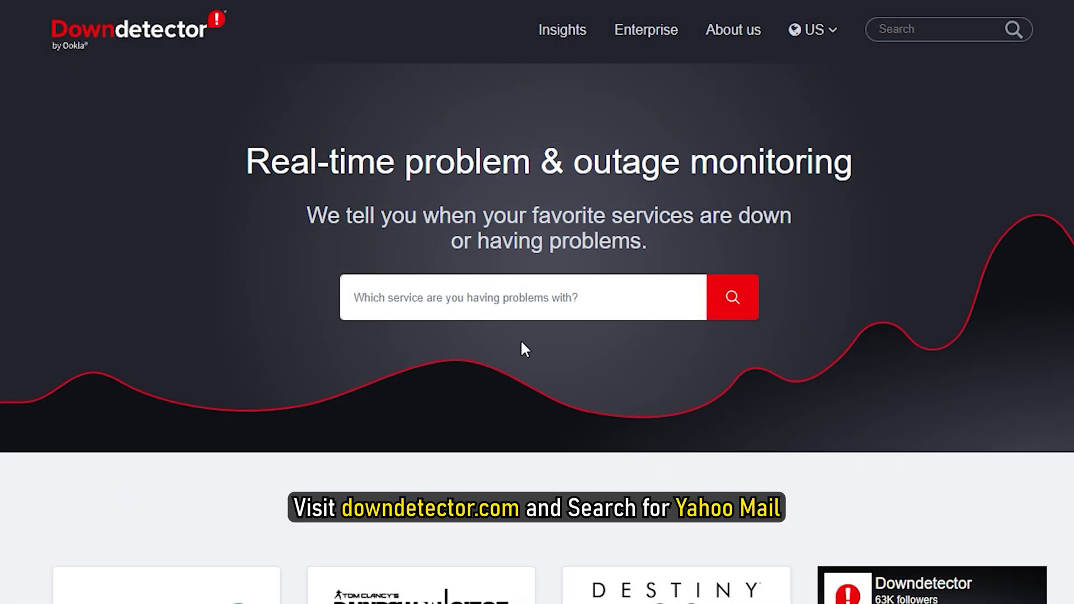
# - Search Downdetector for 'yahoo mail' to see its current outage status
pyautogui.click(520, 297)
pyautogui.write('yahoo mail')
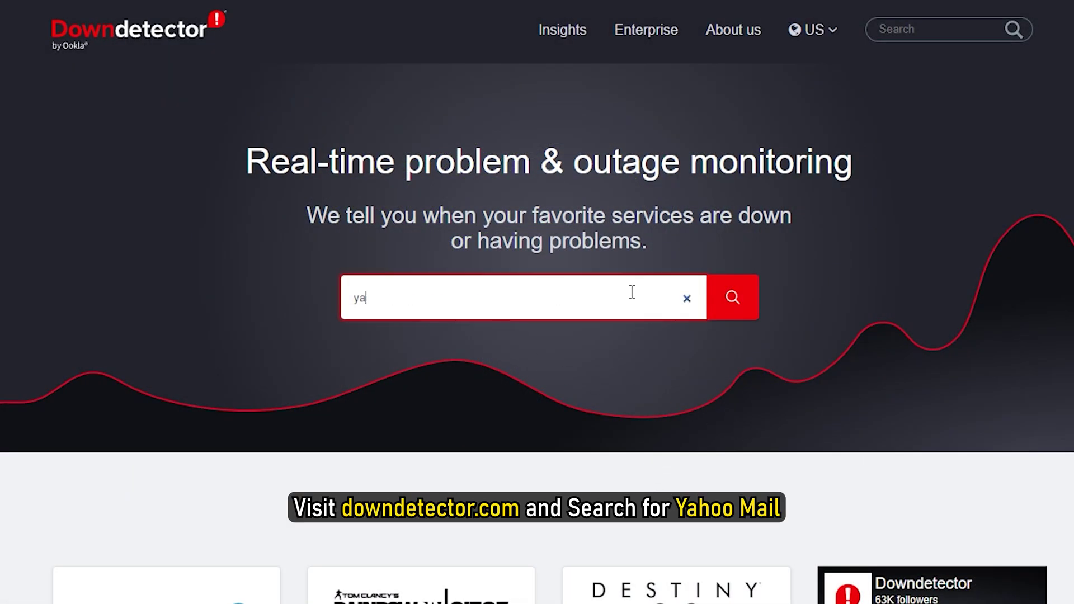
pyautogui.click(733, 297)
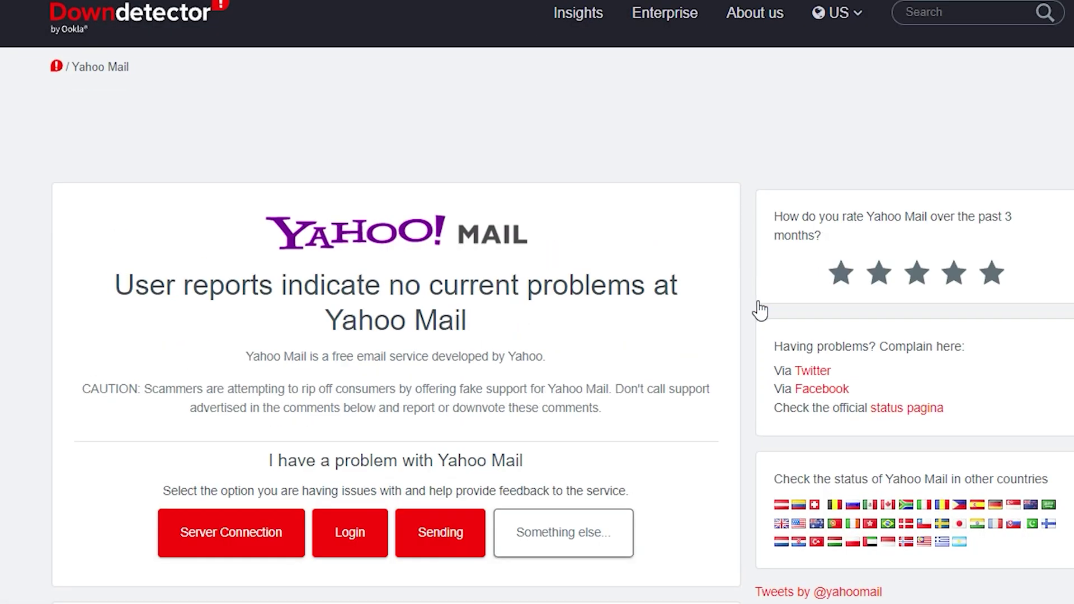
pyautogui.scroll(-3, 1014, 207)
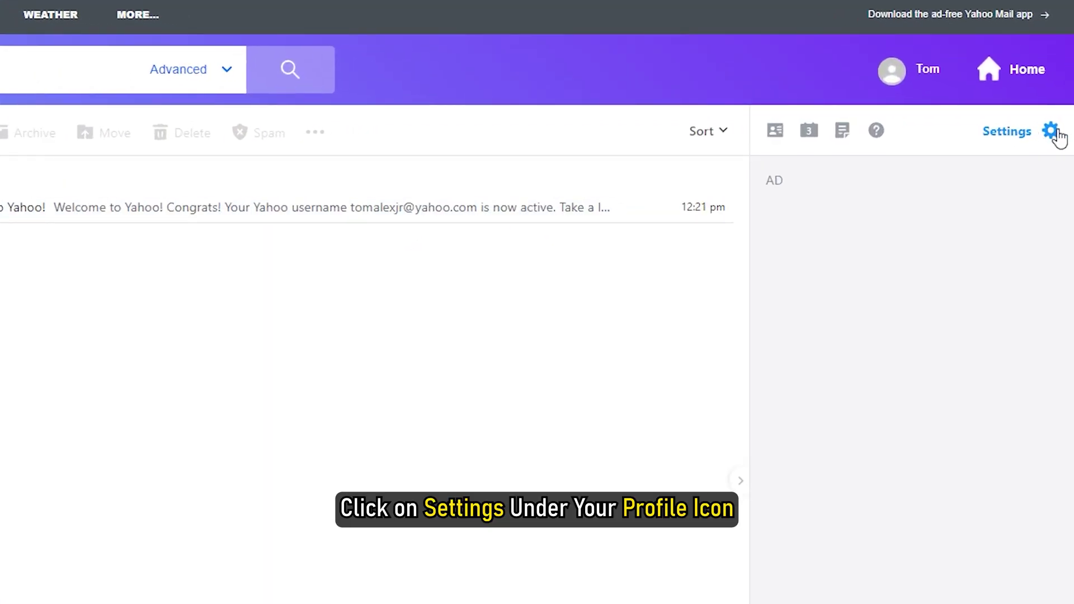
# - Open Yahoo Mail's More settings page to check storage usage (0.01% of 1 TB)
pyautogui.click(1052, 132)
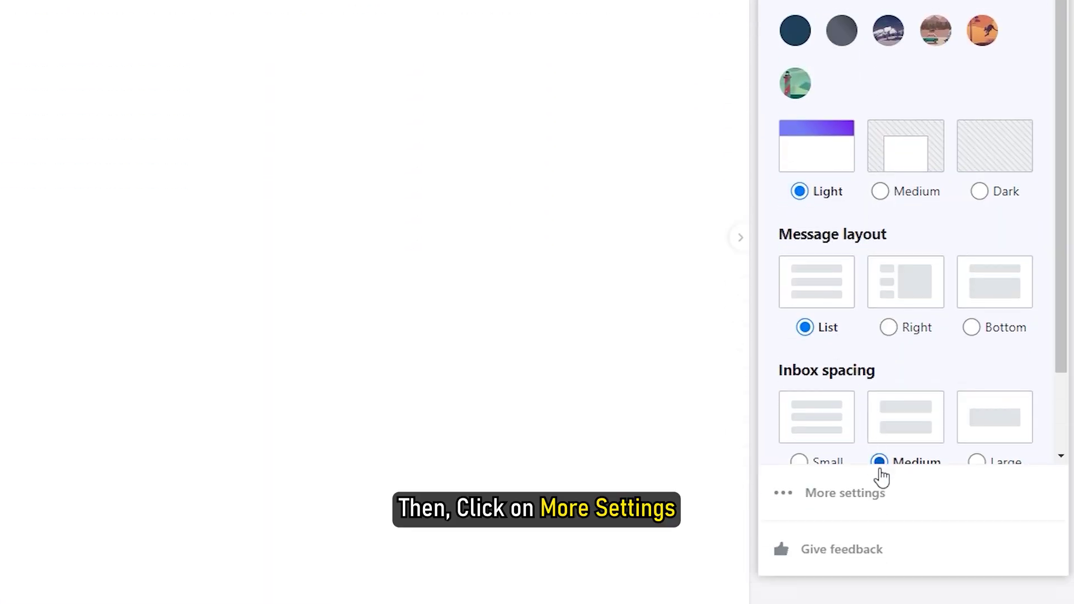
pyautogui.click(882, 496)
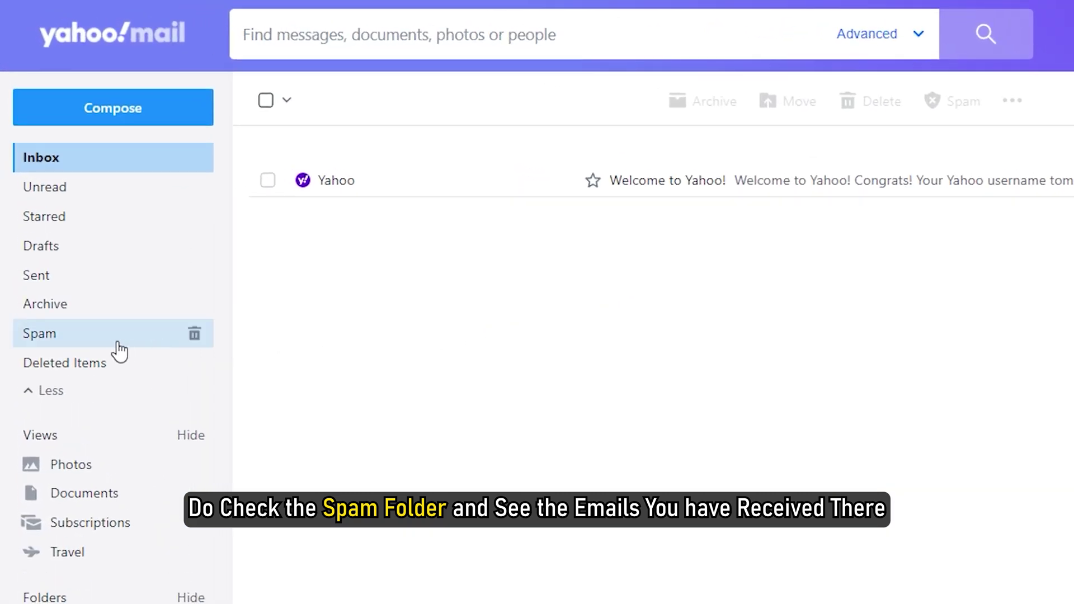
# - Open the Spam folder and confirm it holds no emails
pyautogui.click(61, 339)
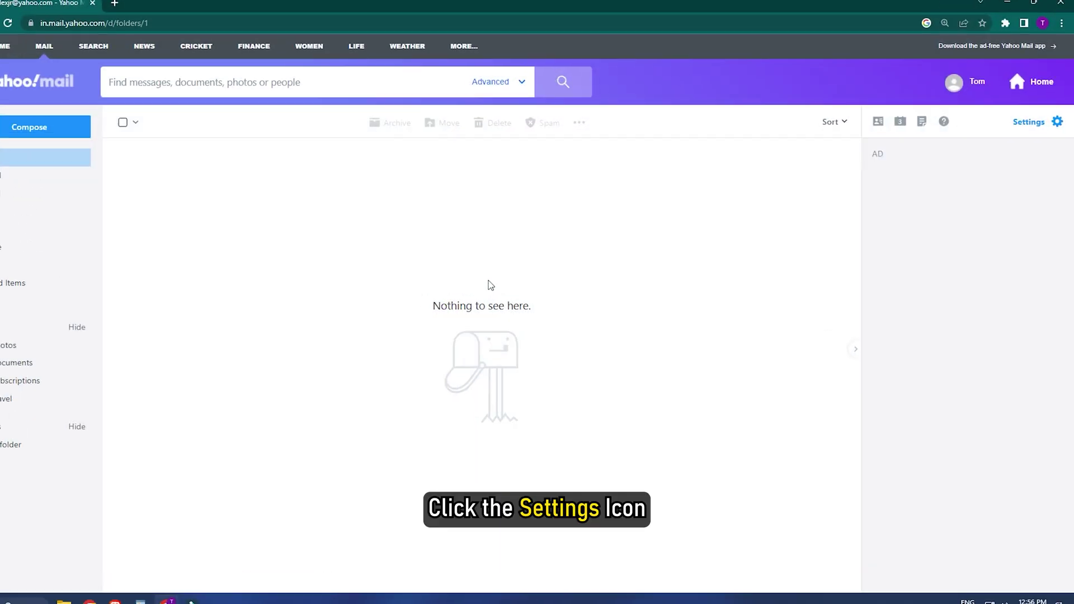
# - Open Security and privacy in More settings to view the one blocked address
pyautogui.click(1057, 121)
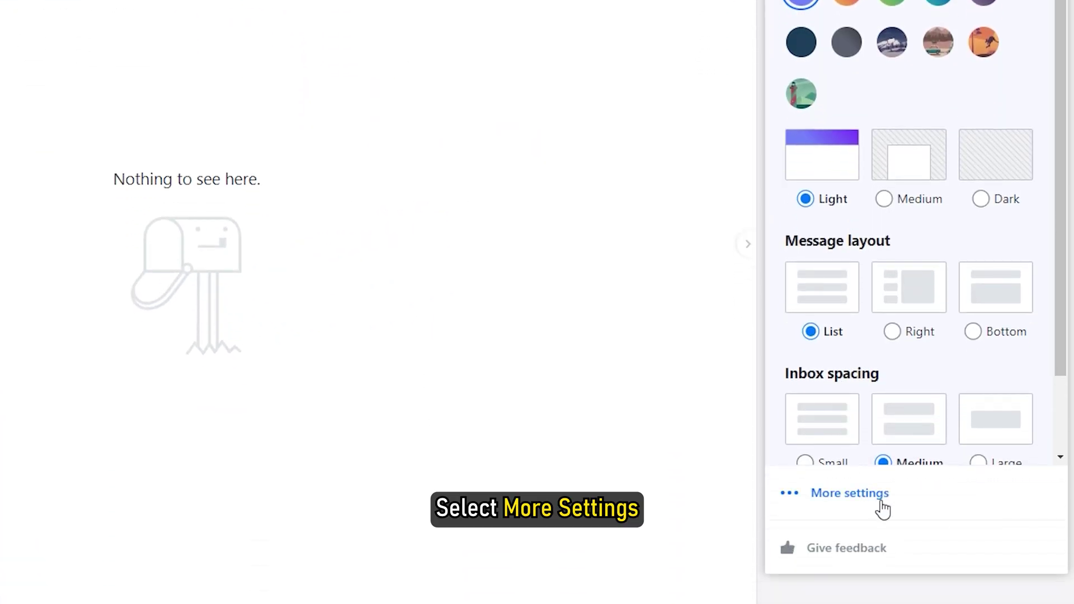
pyautogui.click(883, 505)
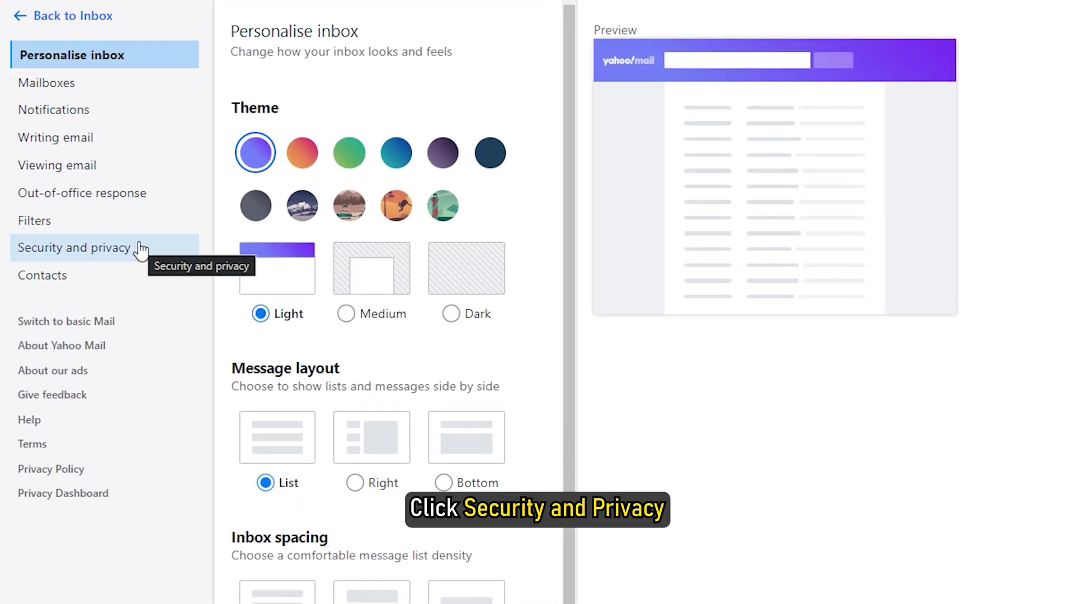
pyautogui.click(141, 249)
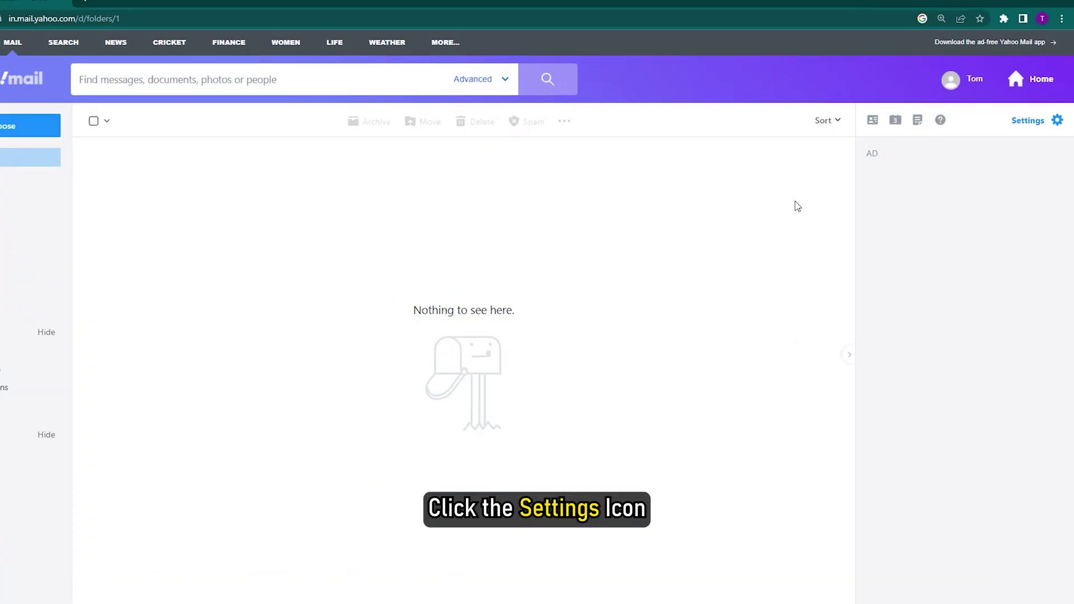
# - Open Filters in More settings to confirm no filters exist (0 of 500)
pyautogui.click(1053, 91)
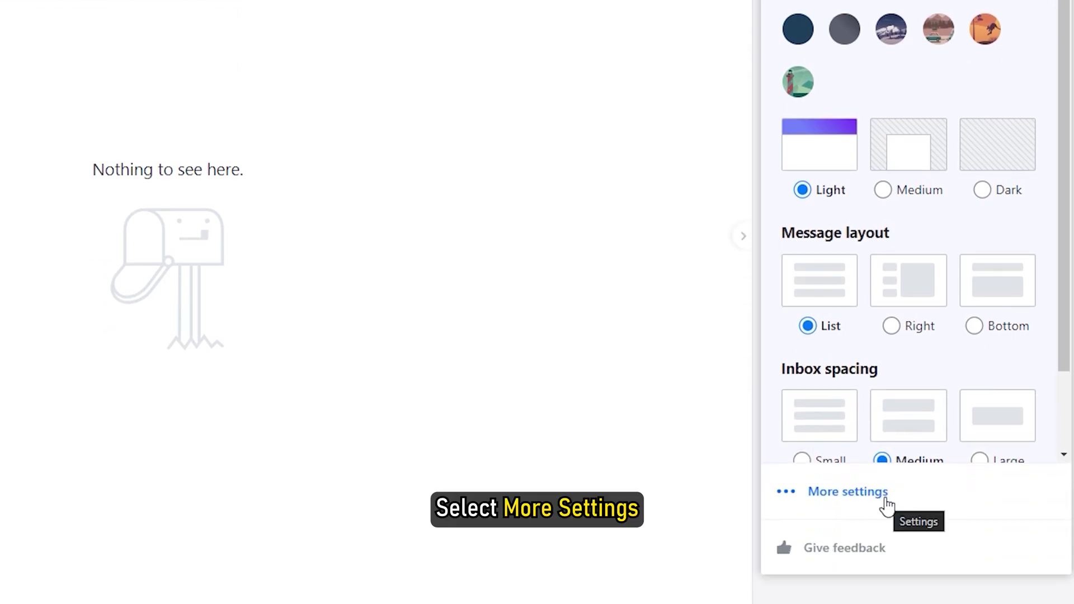
pyautogui.click(887, 498)
pyautogui.click(61, 304)
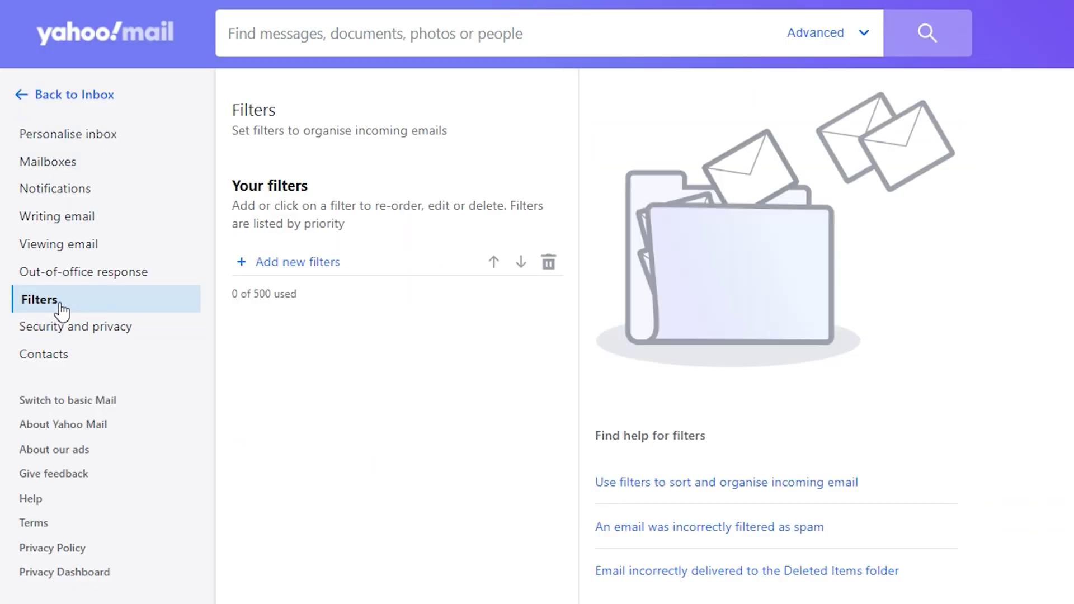